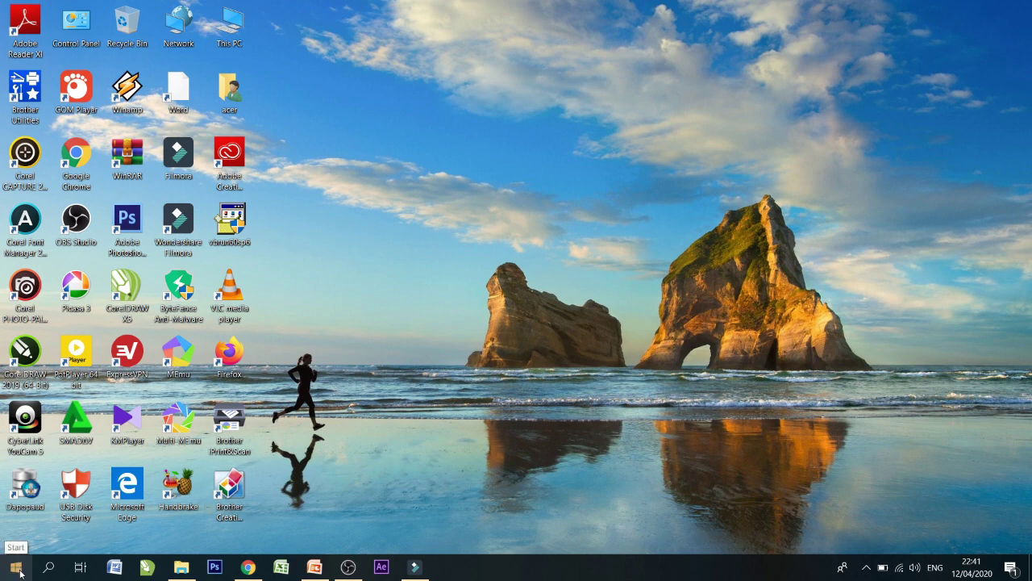
- Launch Word and show the Recent Documents list, including 'JADWAL YANG SALAH' and 'PUISI PAHLAWANKU'
{"action": "left_click", "coordinate": [123, 571]}
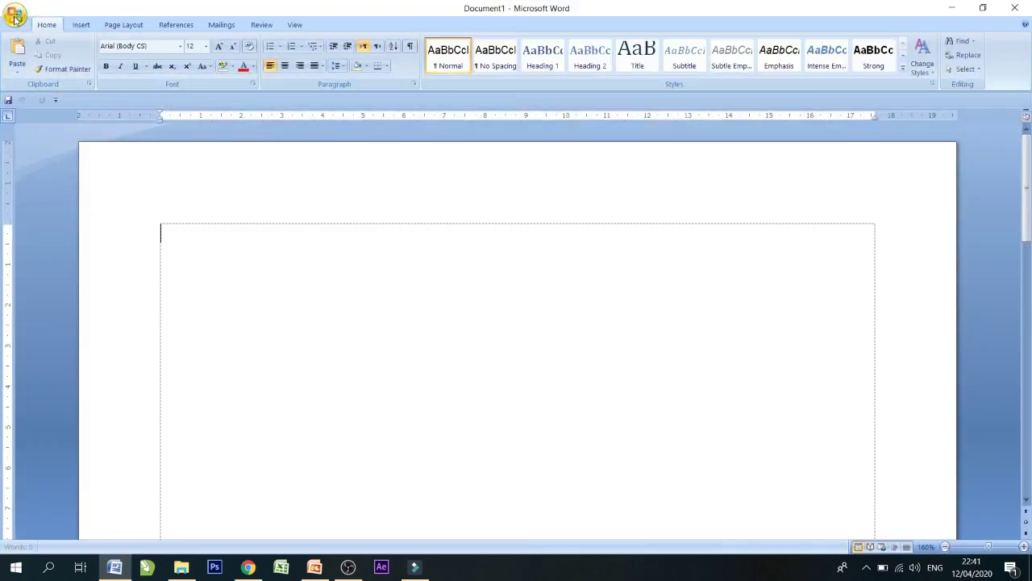
{"action": "left_click", "coordinate": [16, 16]}
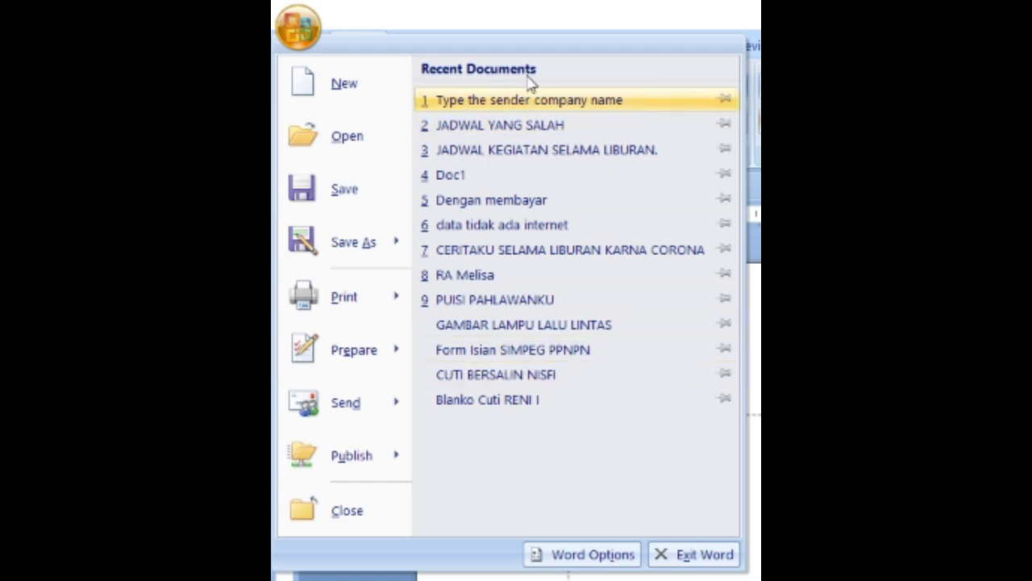
- Open the Word Options dialog from the Office menu, landing on the Popular page
{"action": "left_click", "coordinate": [285, 198]}
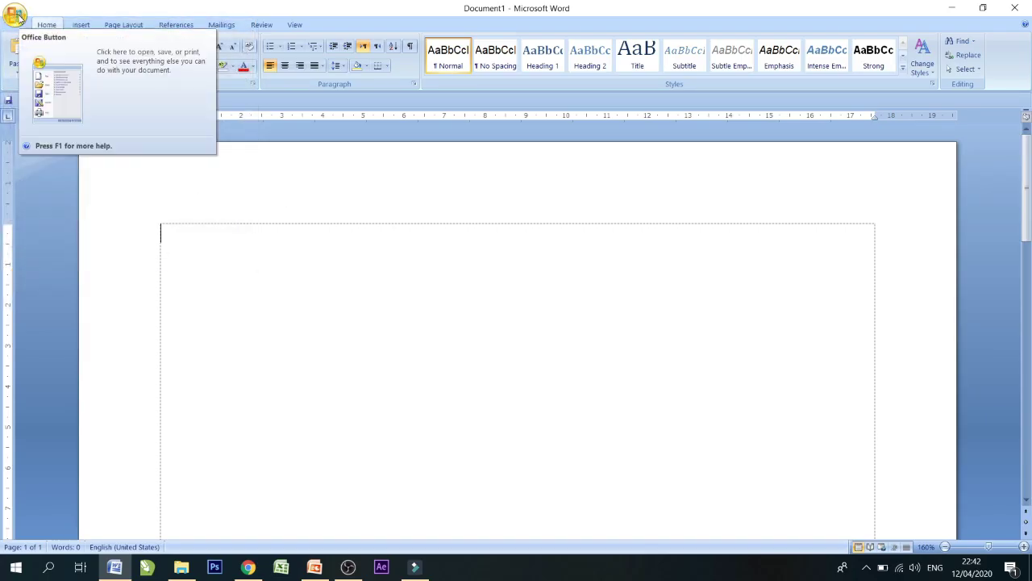
{"action": "left_click", "coordinate": [16, 16]}
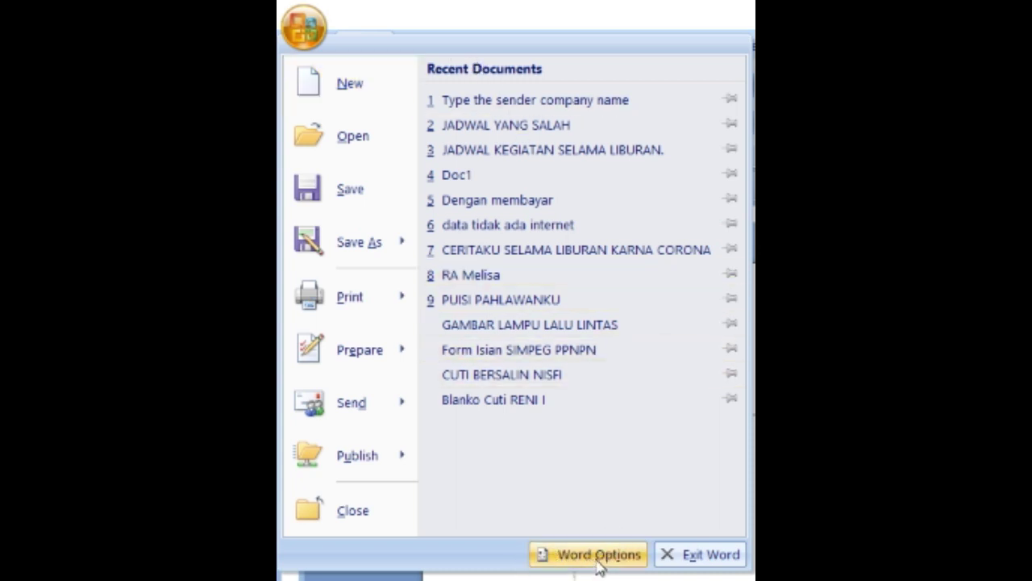
{"action": "left_click", "coordinate": [599, 561]}
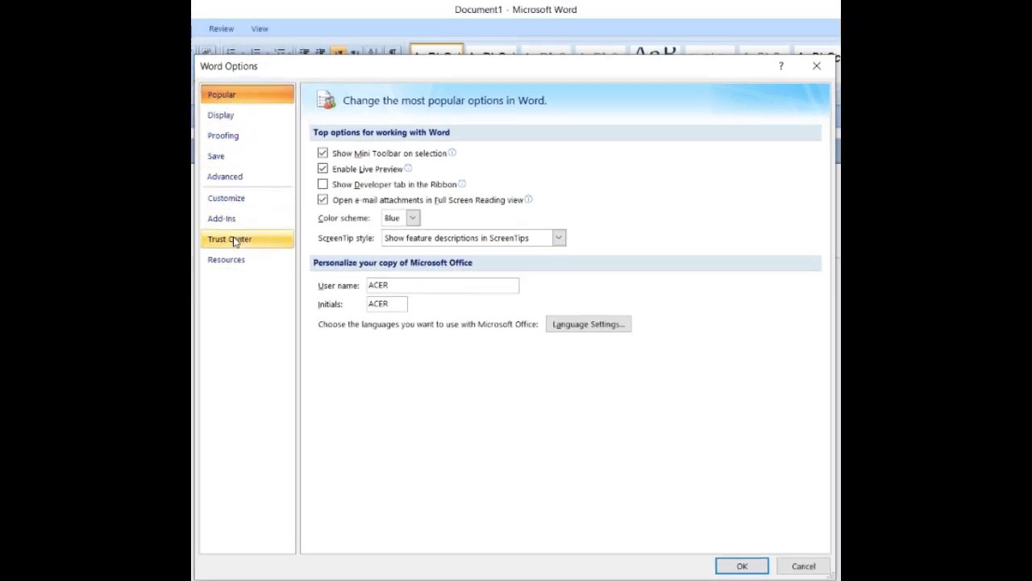
- Go to the Advanced page's Display section, where Recent Documents is set to 17
{"action": "left_click", "coordinate": [229, 182]}
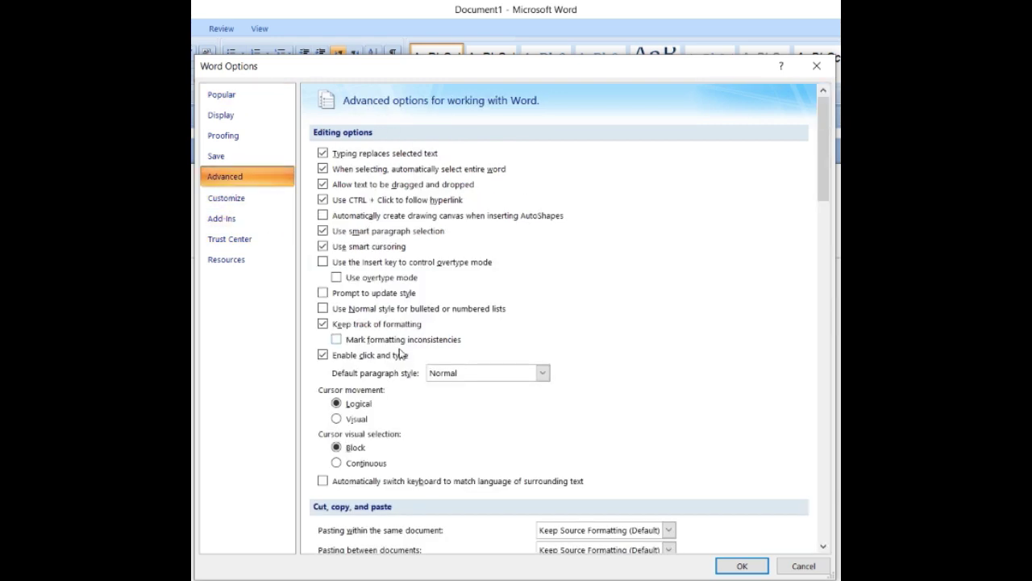
{"action": "scroll", "coordinate": [406, 363], "scroll_direction": "down", "scroll_amount": 2}
{"action": "scroll", "coordinate": [406, 363], "scroll_direction": "down", "scroll_amount": 2}
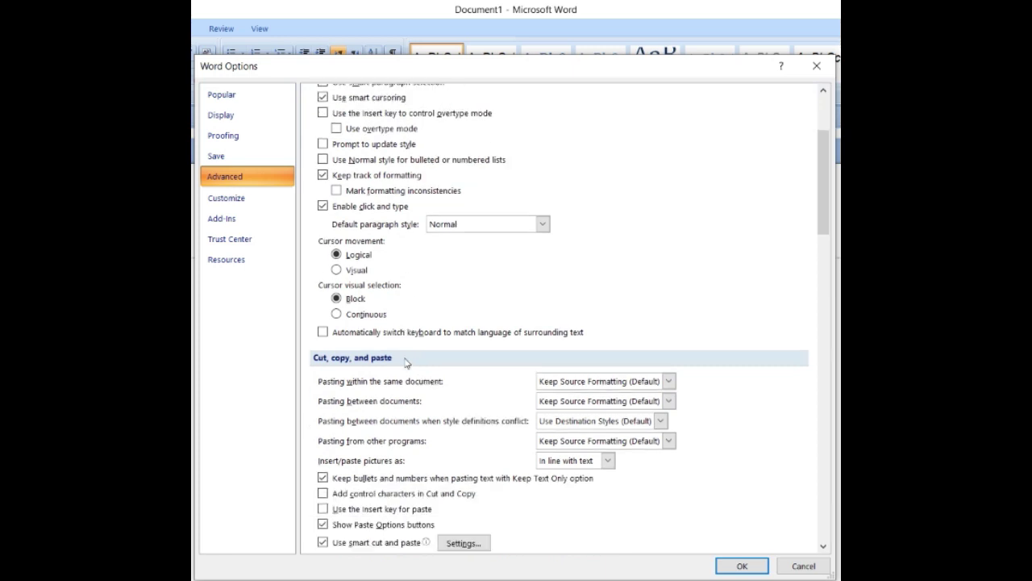
{"action": "scroll", "coordinate": [406, 363], "scroll_direction": "down", "scroll_amount": 2}
{"action": "scroll", "coordinate": [406, 363], "scroll_direction": "down", "scroll_amount": 2}
{"action": "scroll", "coordinate": [406, 363], "scroll_direction": "down", "scroll_amount": 2}
{"action": "scroll", "coordinate": [405, 363], "scroll_direction": "down", "scroll_amount": 2}
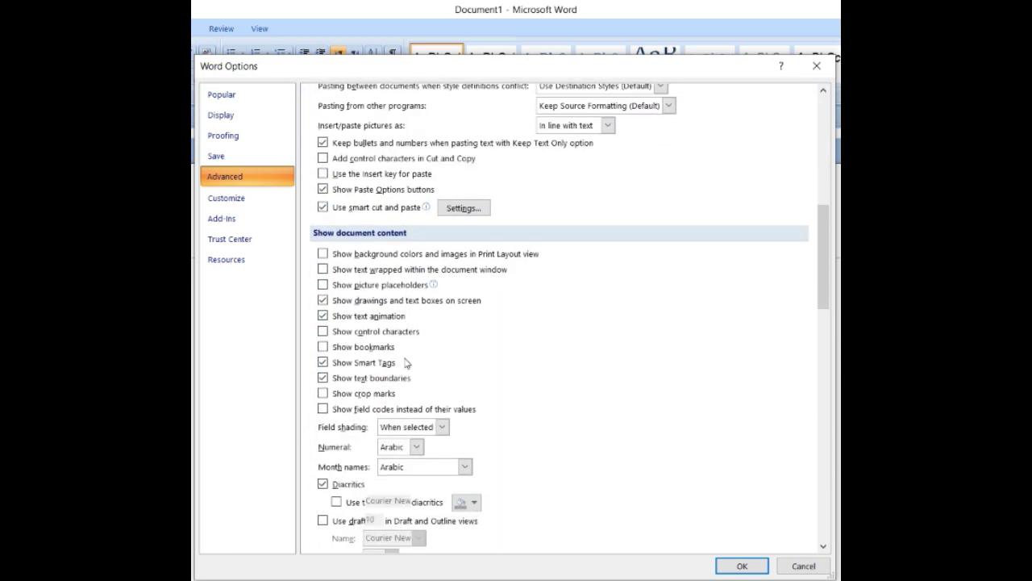
{"action": "scroll", "coordinate": [406, 363], "scroll_direction": "down", "scroll_amount": 4}
{"action": "scroll", "coordinate": [405, 363], "scroll_direction": "down", "scroll_amount": 2}
{"action": "scroll", "coordinate": [406, 363], "scroll_direction": "down", "scroll_amount": 2}
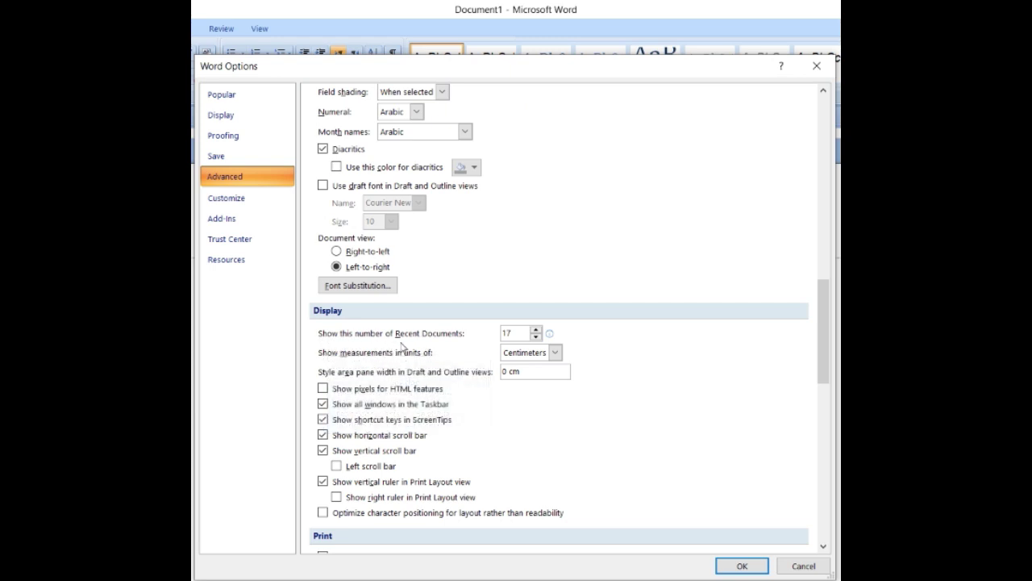
- Change 'Show this number of Recent Documents' from 17 to 0
{"action": "left_click", "coordinate": [516, 332]}
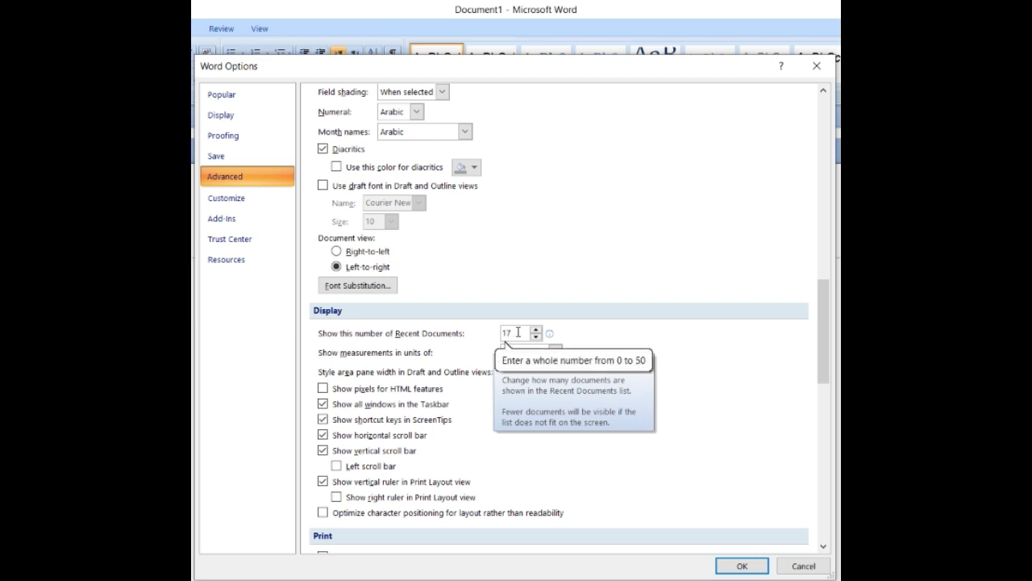
{"action": "double_click", "coordinate": [517, 332]}
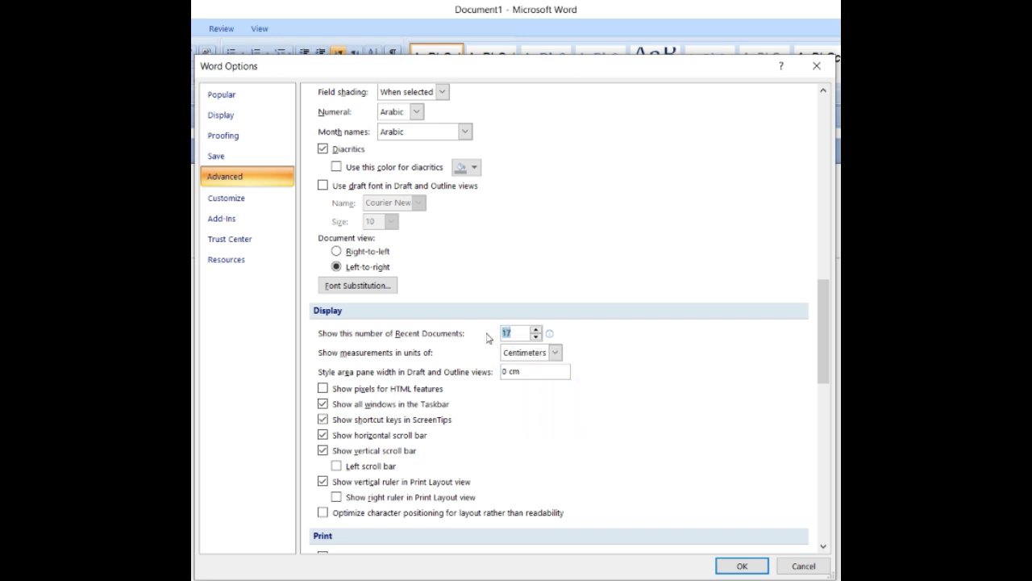
{"action": "type", "text": "0"}
{"action": "left_click", "coordinate": [536, 338]}
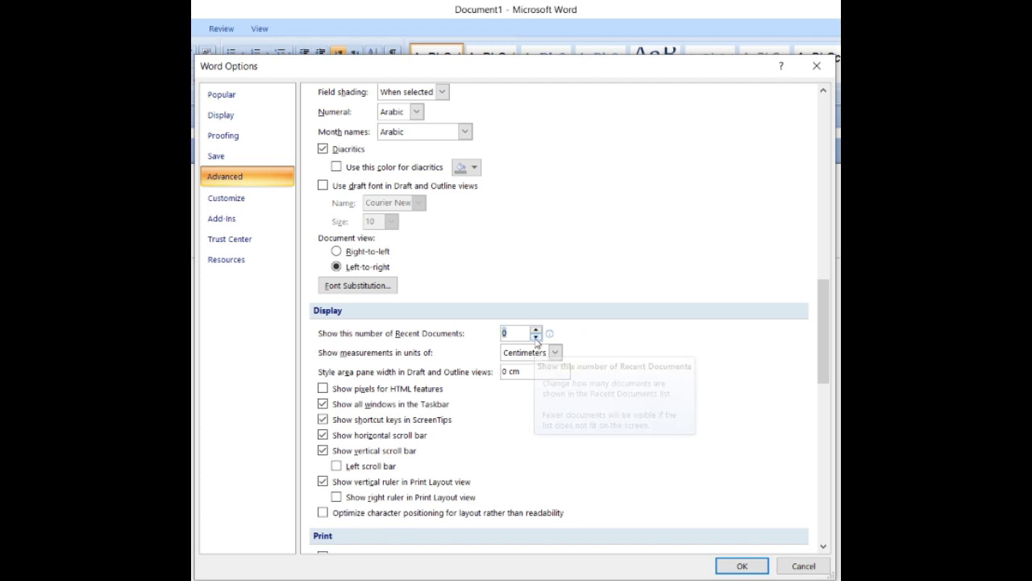
{"action": "left_click", "coordinate": [536, 331]}
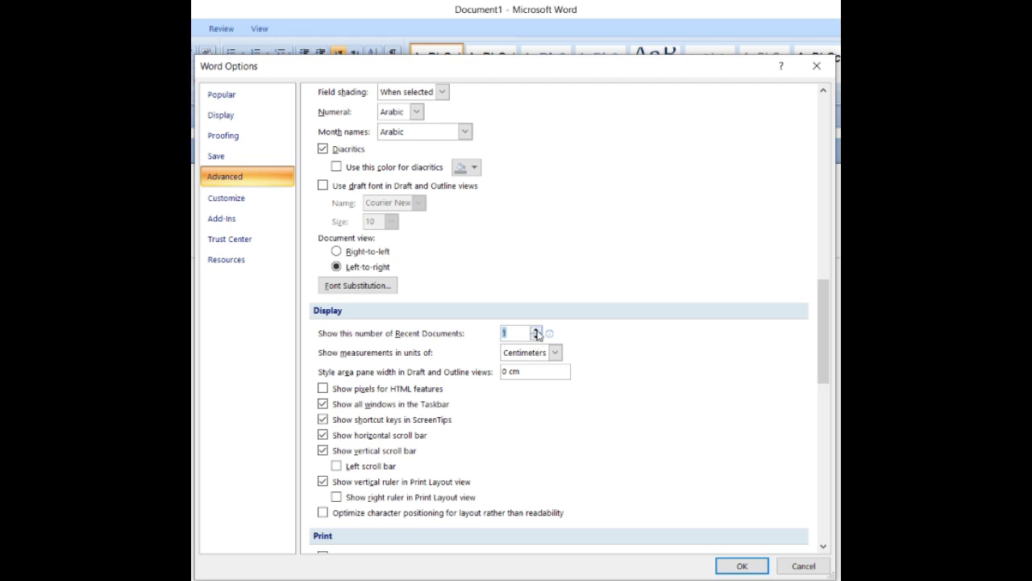
{"action": "left_click", "coordinate": [536, 331]}
{"action": "left_click", "coordinate": [536, 338]}
{"action": "left_click", "coordinate": [536, 339]}
- Apply the 0 recent documents setting and verify the Office menu's Recent Documents list is empty
{"action": "left_click", "coordinate": [740, 566]}
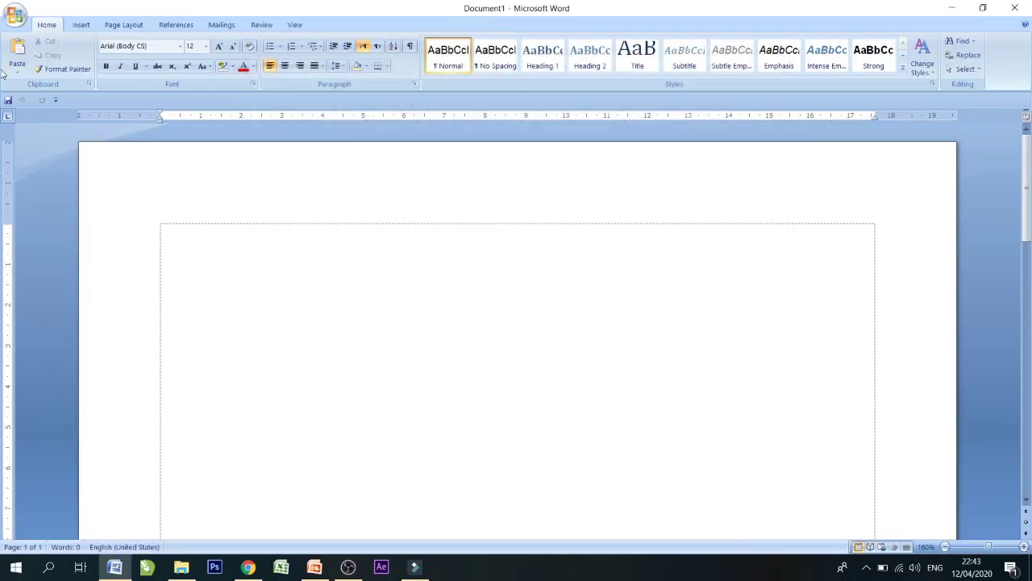
{"action": "left_click", "coordinate": [17, 18]}
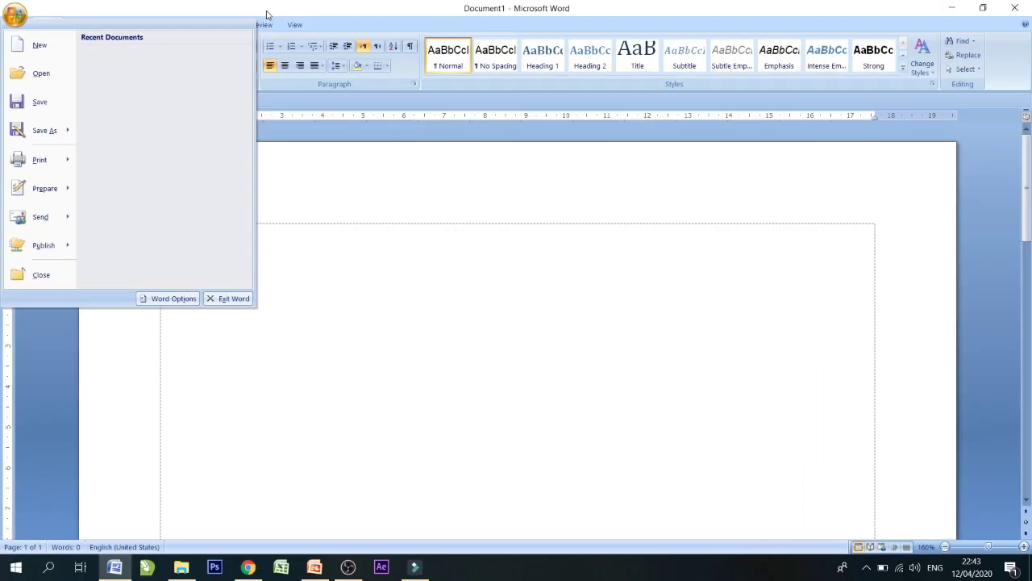
- Recheck that Recent Documents is still empty, then return to the blank Document1
{"action": "left_click", "coordinate": [267, 14]}
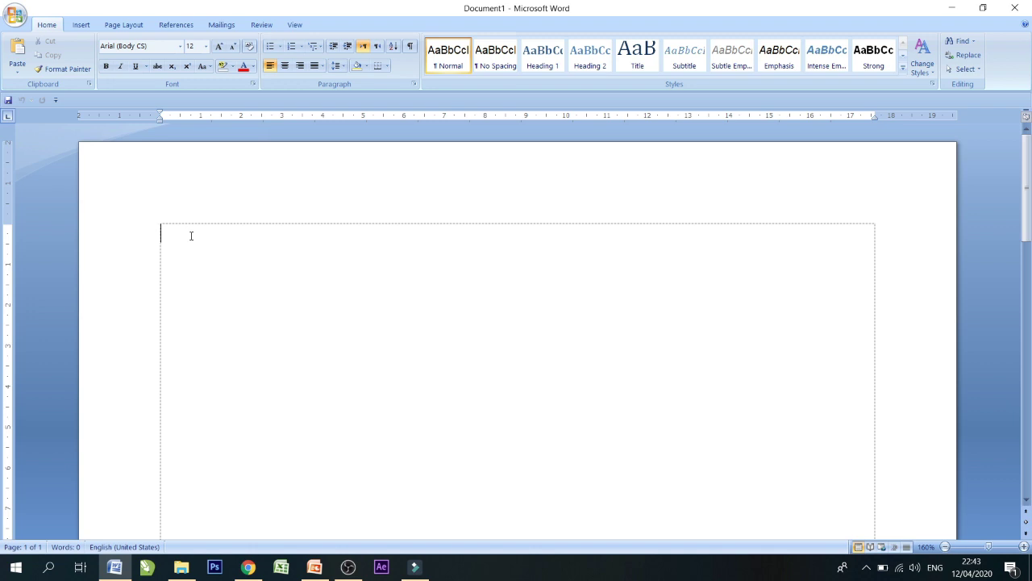
{"action": "left_click", "coordinate": [15, 15]}
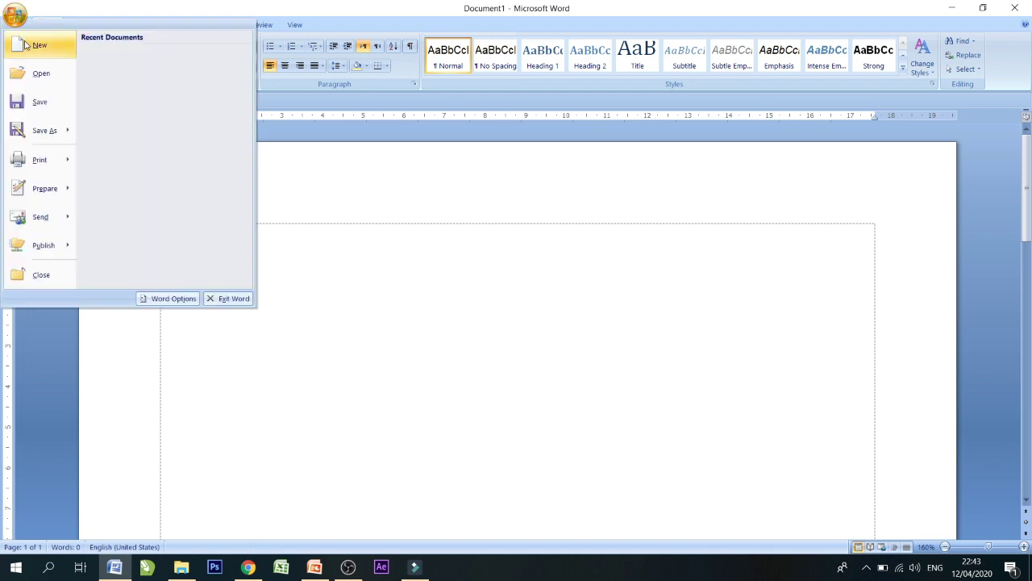
{"action": "left_click", "coordinate": [334, 197]}
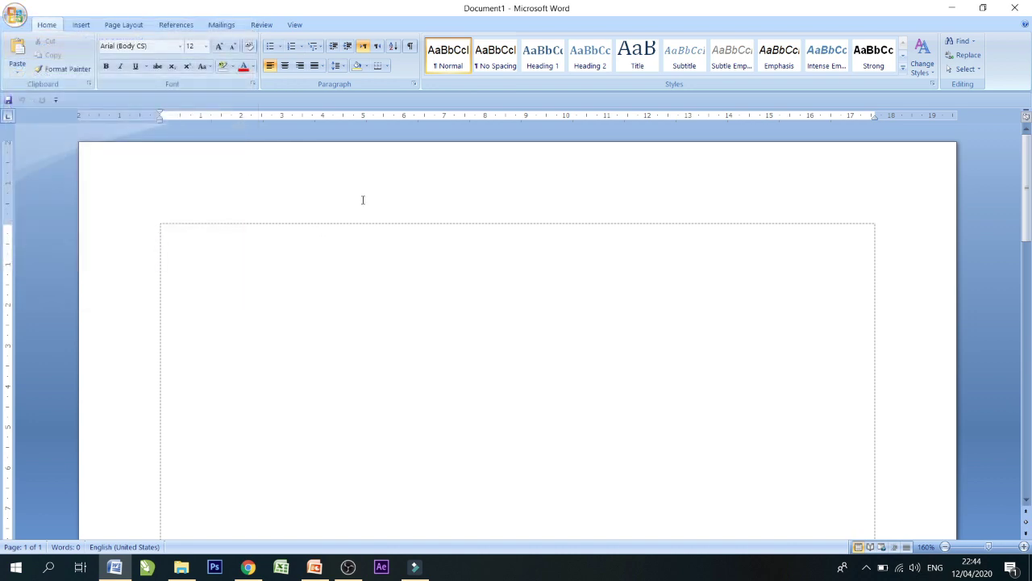